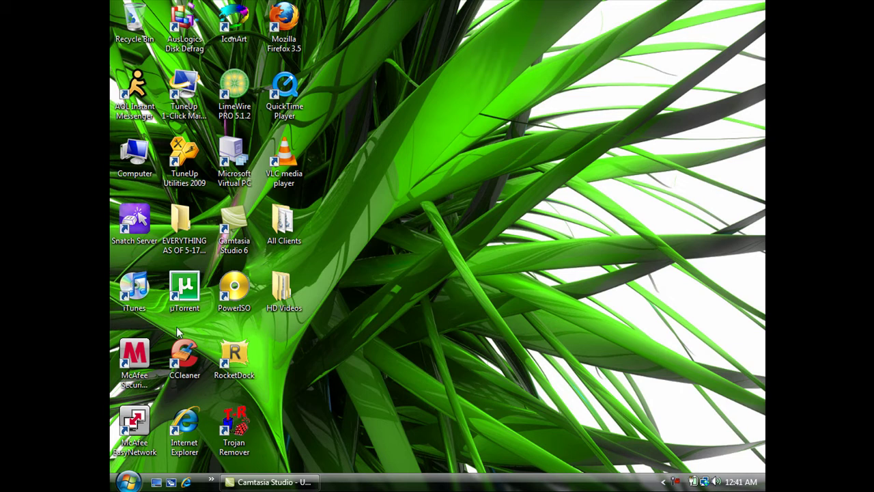
# Step: Launch PowerISO, reposition its window, and list the new image types (Data, Audio, Mixed Mode CD)
pyautogui.doubleClick(238, 313)
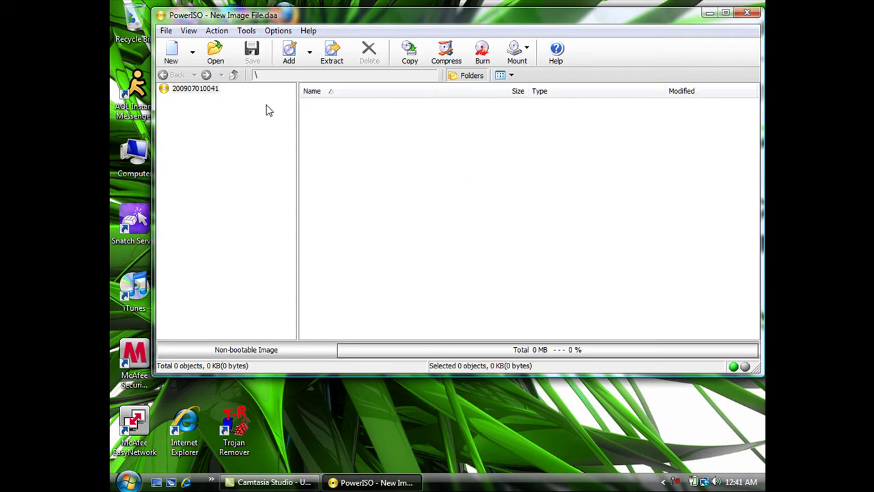
pyautogui.moveTo(363, 17); pyautogui.dragTo(352, 33)
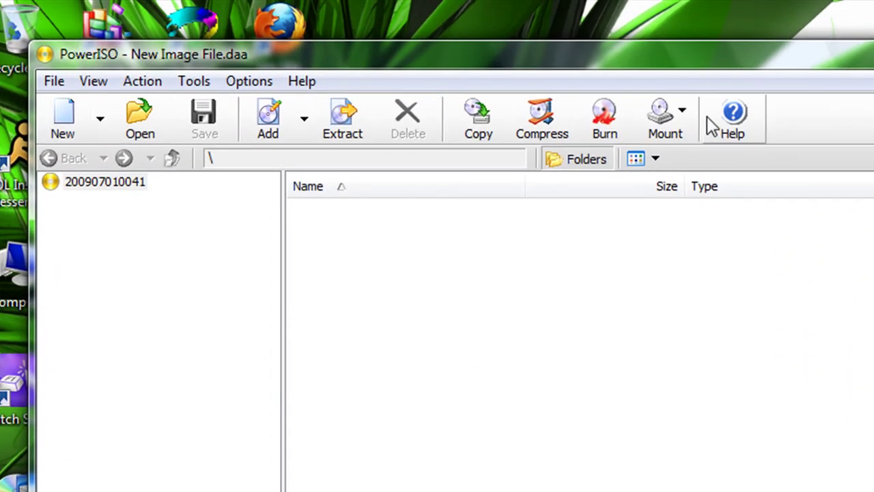
pyautogui.click(100, 122)
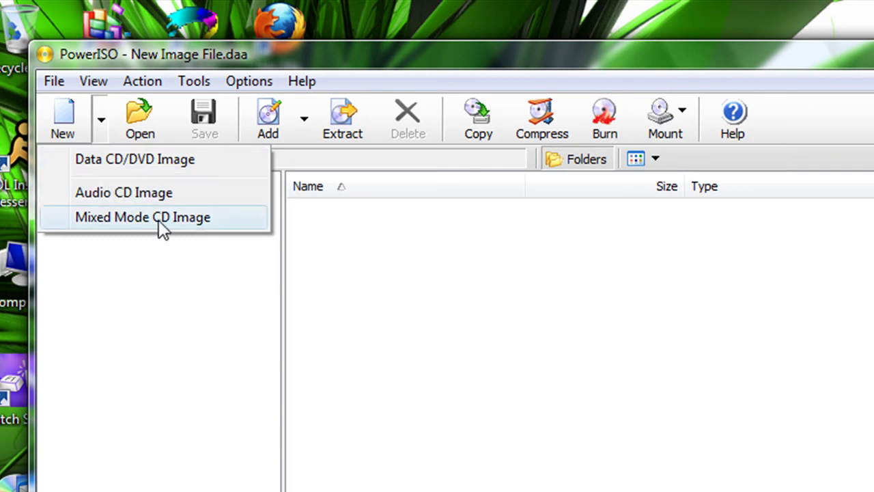
# Step: Create an empty Mixed Mode CD image, minimize and restore the window, then try Burn
pyautogui.click(217, 227)
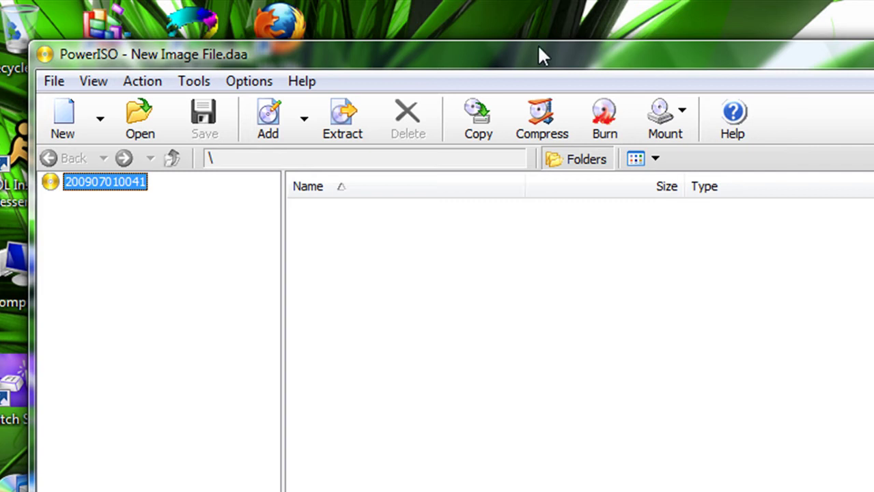
pyautogui.click(871, 54)
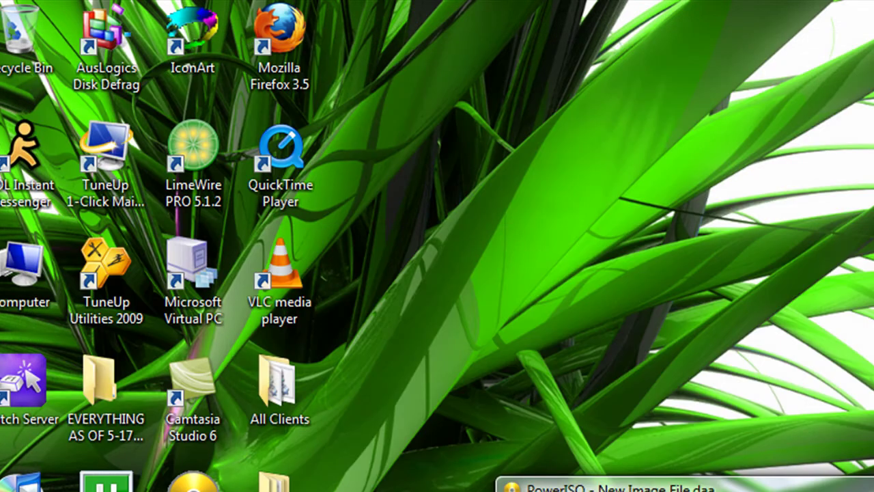
pyautogui.click(608, 487)
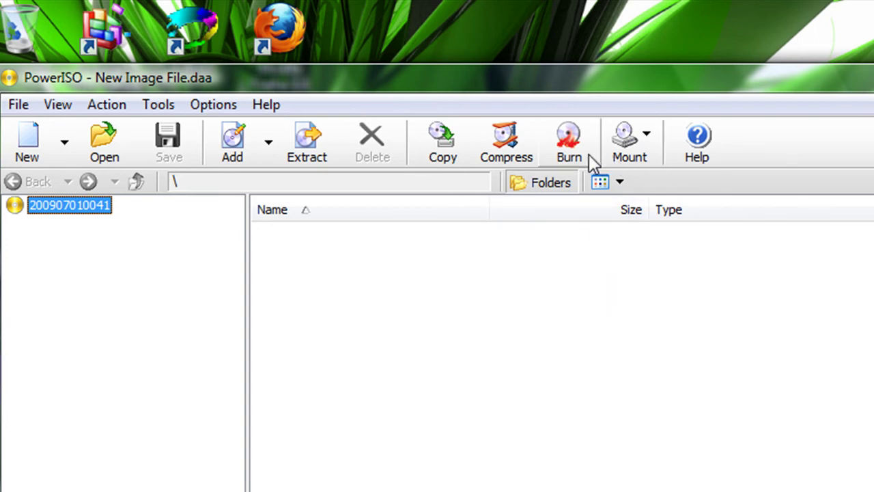
pyautogui.click(569, 149)
# Step: Set the number of virtual drives to 1, then check drive G:'s mount options without mounting
pyautogui.click(655, 162)
pyautogui.moveTo(631, 213)
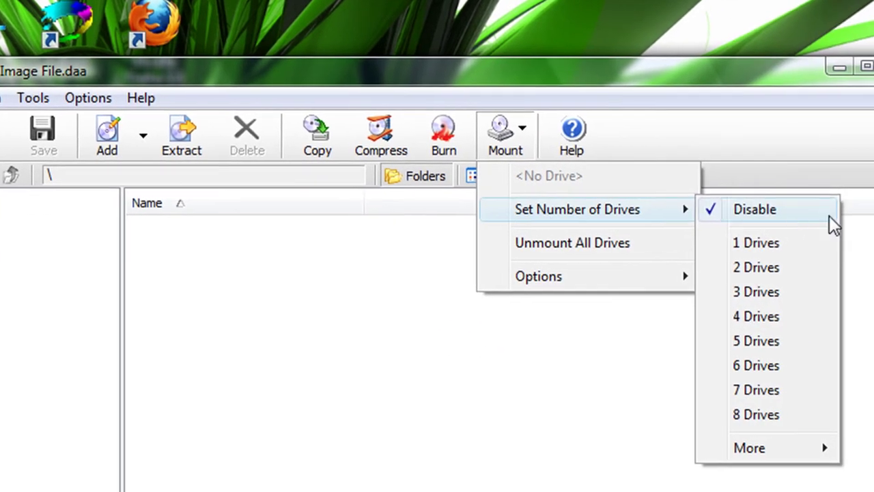
pyautogui.click(717, 240)
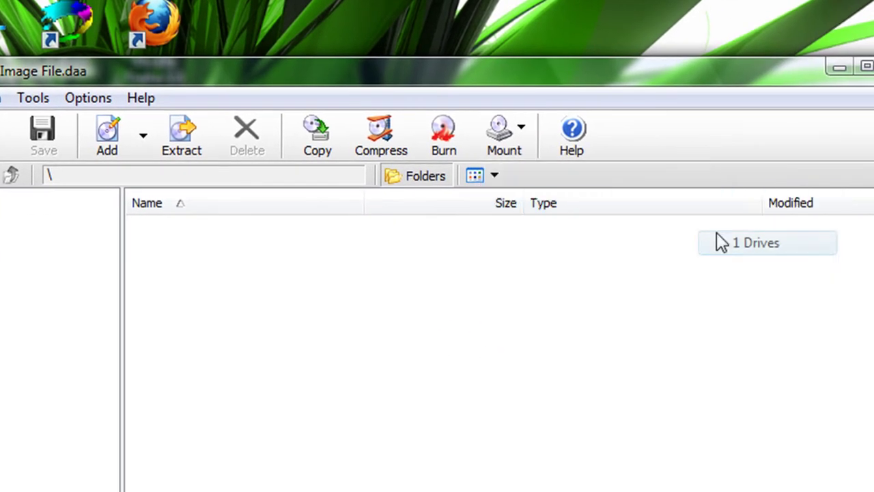
pyautogui.click(533, 146)
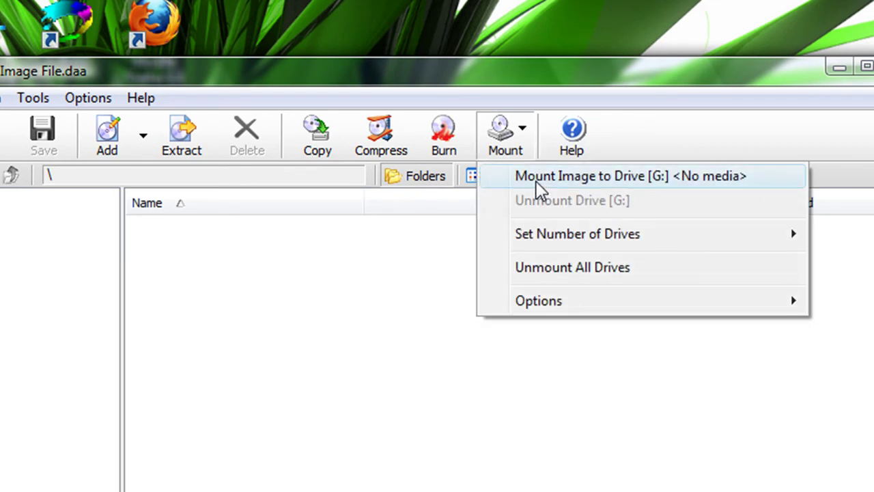
pyautogui.click(384, 318)
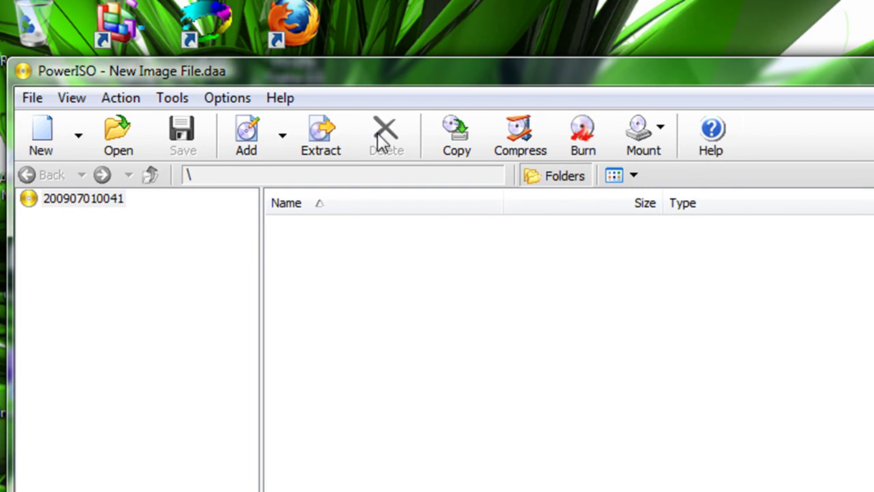
# Step: Browse the menu bar from the File menu through to the View menu's display options
pyautogui.click(32, 98)
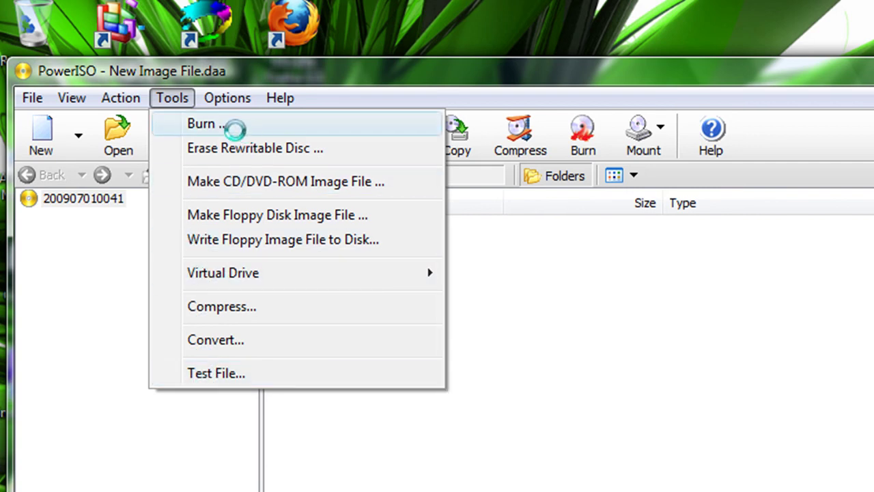
pyautogui.moveTo(72, 98)
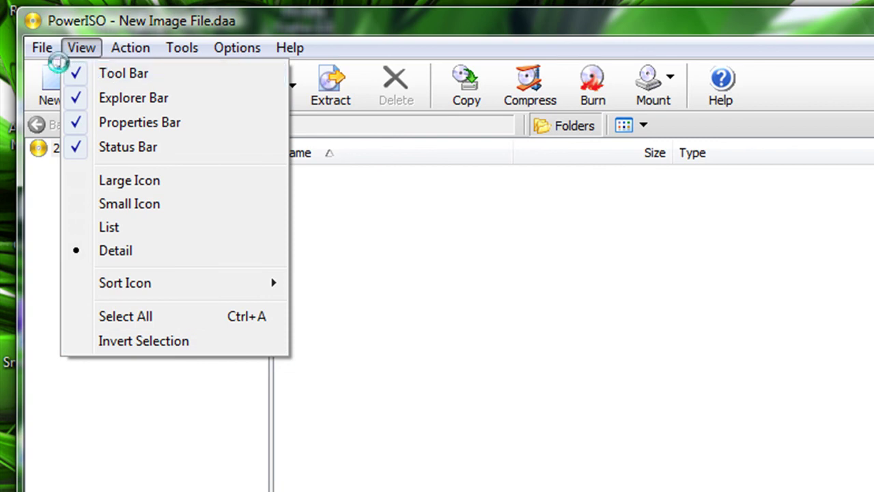
# Step: Close the View menu and PowerISO, then open Camtasia's tray menu to stop recording
pyautogui.click(81, 47)
pyautogui.click(290, 47)
pyautogui.click(410, 22)
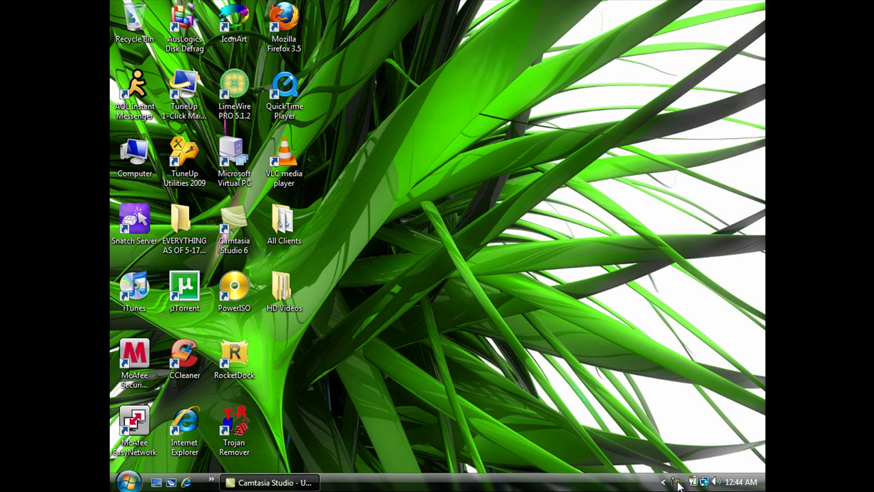
pyautogui.rightClick(677, 483)
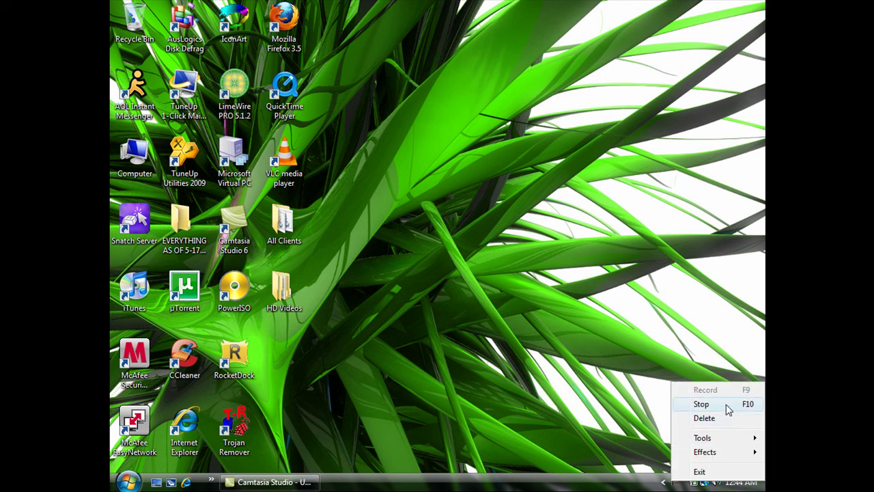